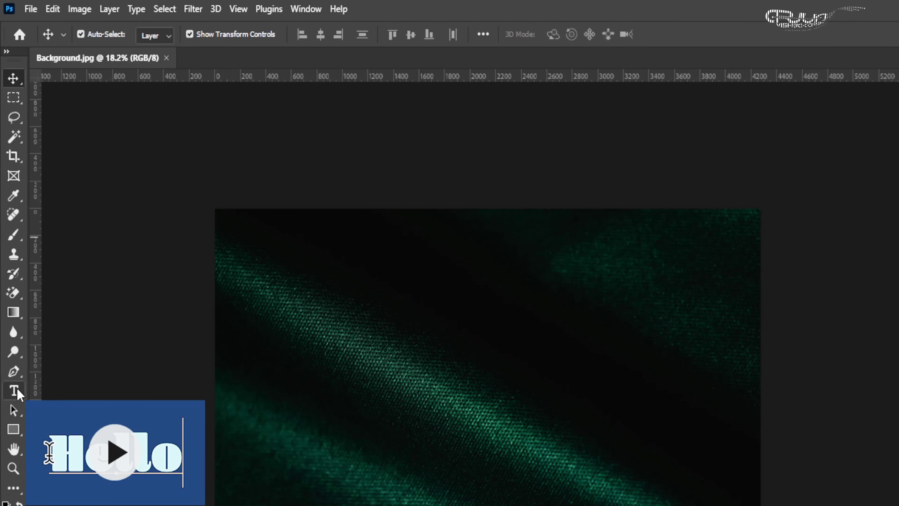
# - Type a Gotham Rounded Bold letter A on the green fabric
pyautogui.click(17, 391)
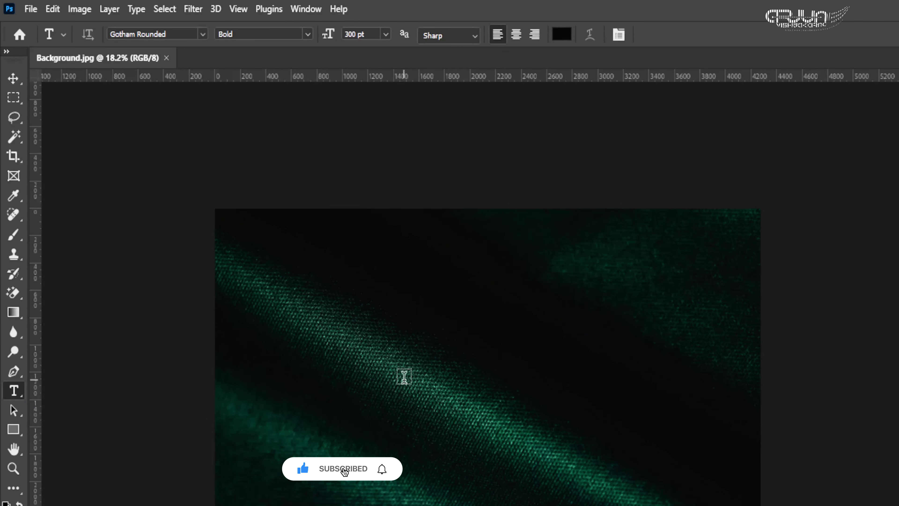
pyautogui.click(404, 376)
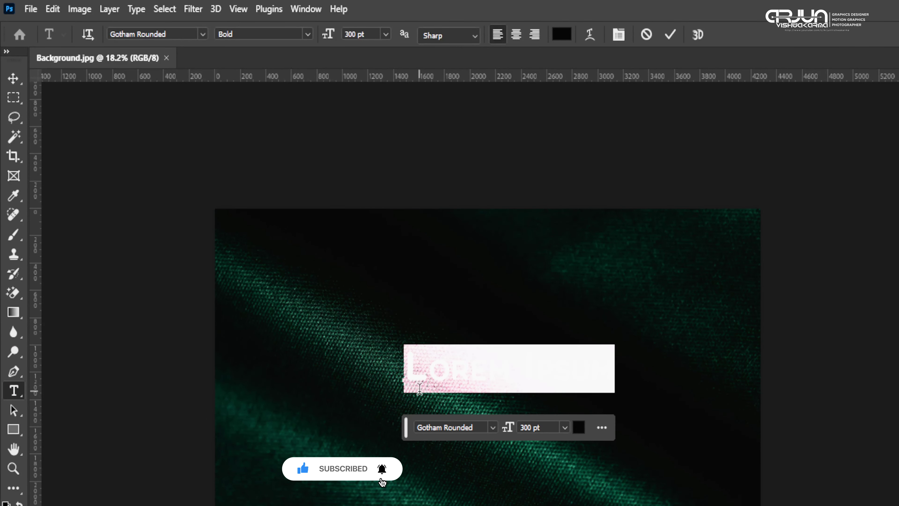
pyautogui.write('A')
# - Scale the A up to 3415.3 pt and centre it on the fabric
pyautogui.click(14, 74)
pyautogui.moveTo(425, 346)
pyautogui.mouseDown()
pyautogui.moveTo(531, 447)
pyautogui.moveTo(686, 421)
pyautogui.mouseUp()
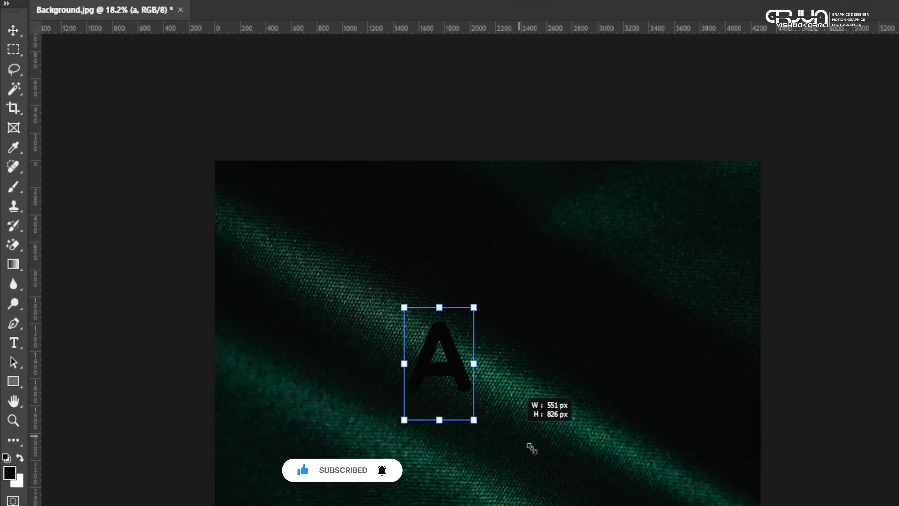
pyautogui.moveTo(507, 212); pyautogui.dragTo(476, 161)
pyautogui.moveTo(553, 347); pyautogui.dragTo(579, 391)
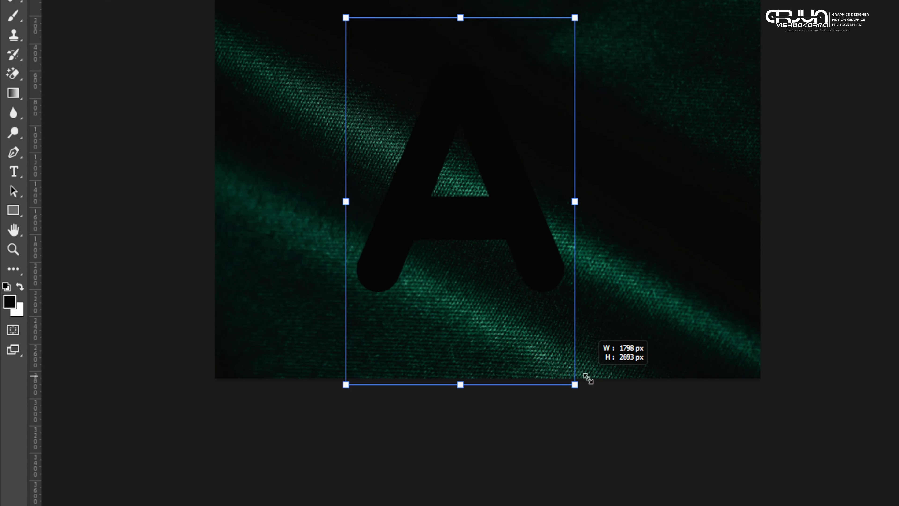
pyautogui.moveTo(522, 200); pyautogui.dragTo(519, 209)
pyautogui.press('Return')
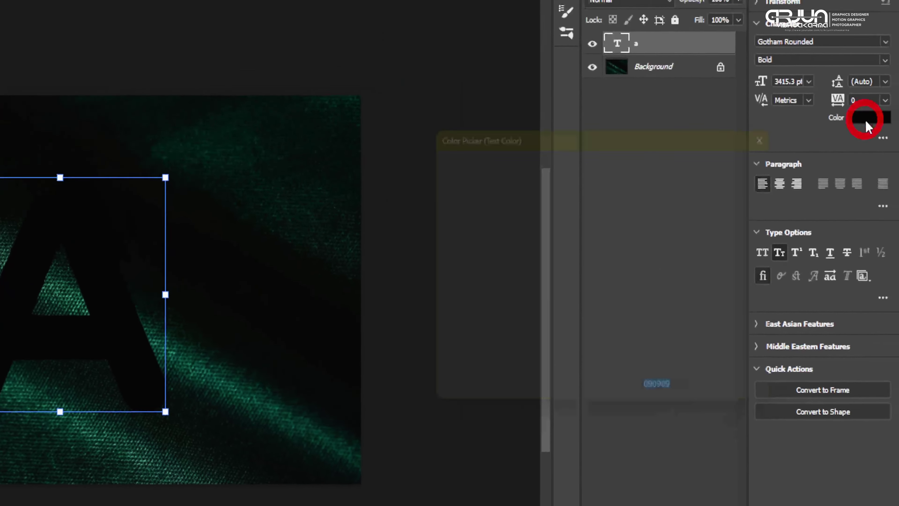
# - Set the A's text colour and the background colour to white #ffffff
pyautogui.click(869, 117)
pyautogui.click(399, 186)
pyautogui.moveTo(386, 179); pyautogui.dragTo(357, 161)
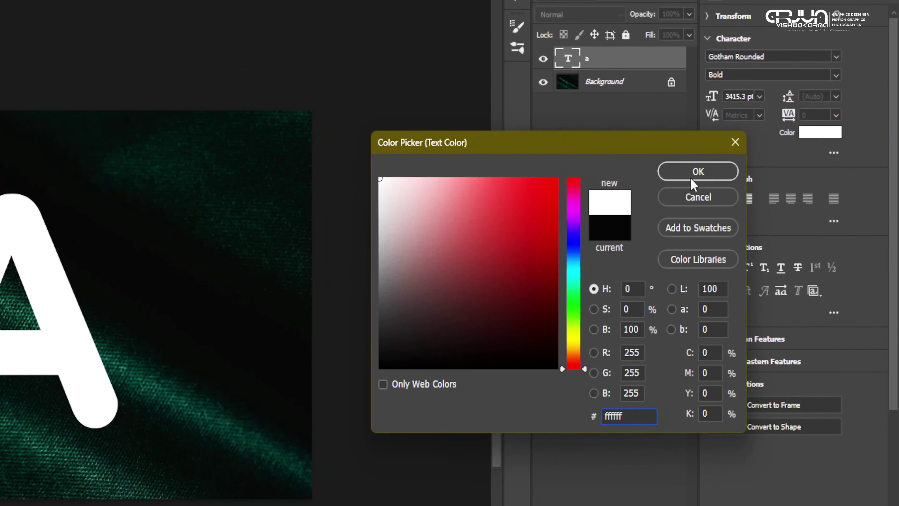
pyautogui.click(702, 169)
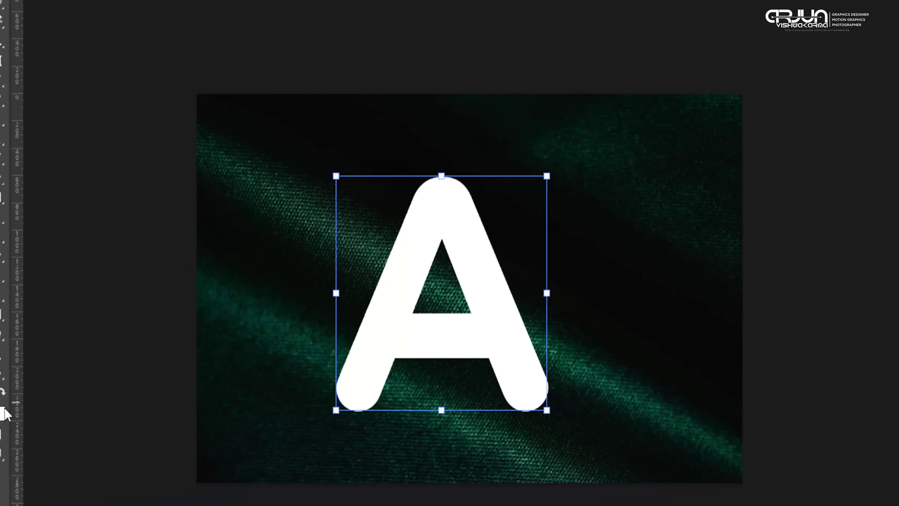
pyautogui.click(17, 414)
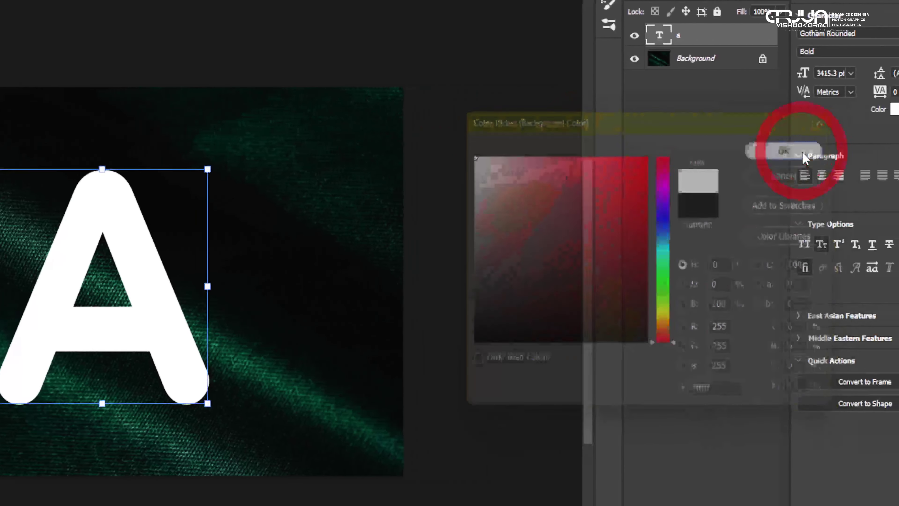
pyautogui.click(895, 151)
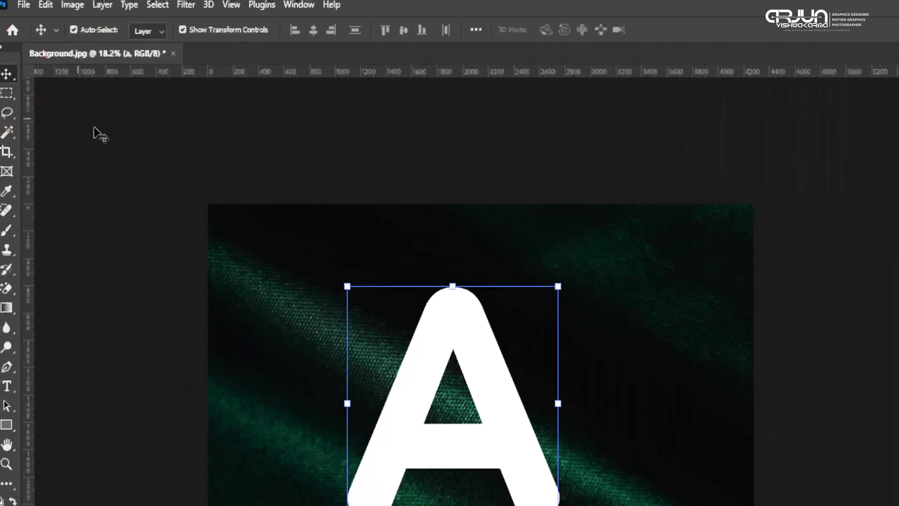
# - Scale the A to about 103.84% and align it to the canvas's vertical centre
pyautogui.moveTo(561, 292); pyautogui.dragTo(588, 287)
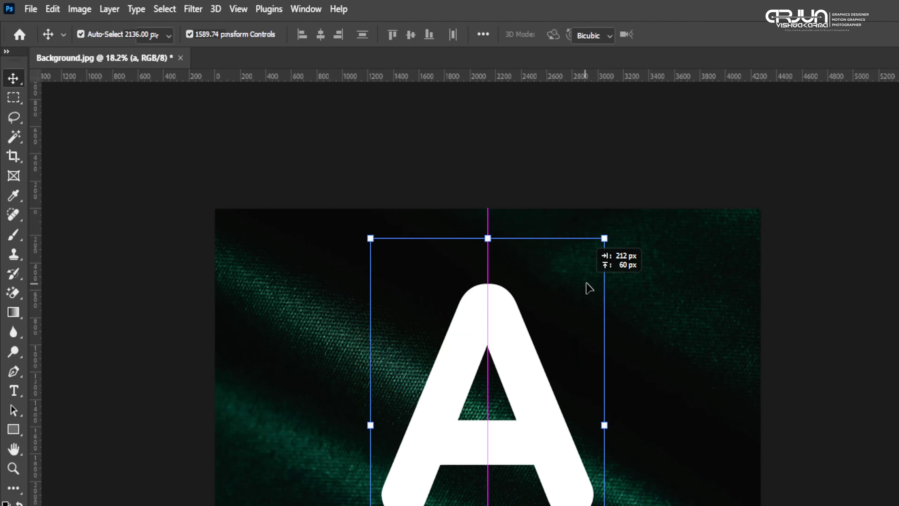
pyautogui.moveTo(605, 237); pyautogui.dragTo(614, 225)
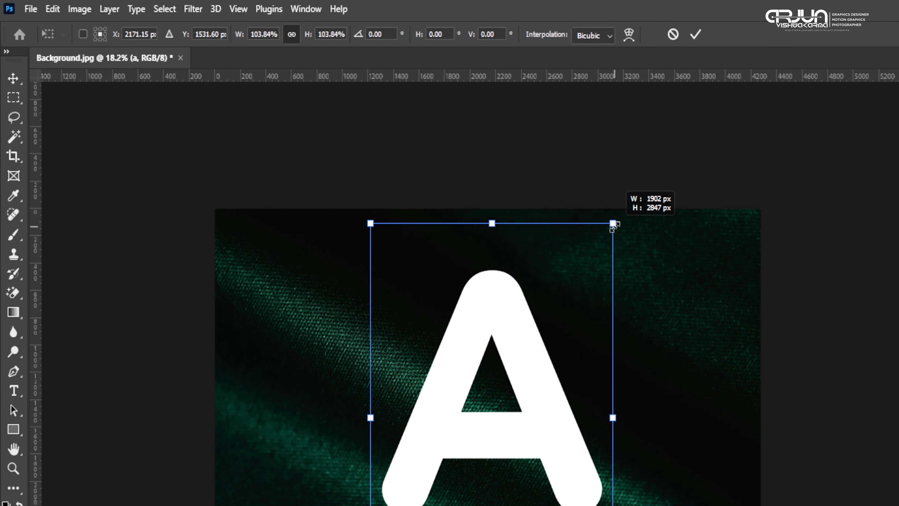
pyautogui.press('Return')
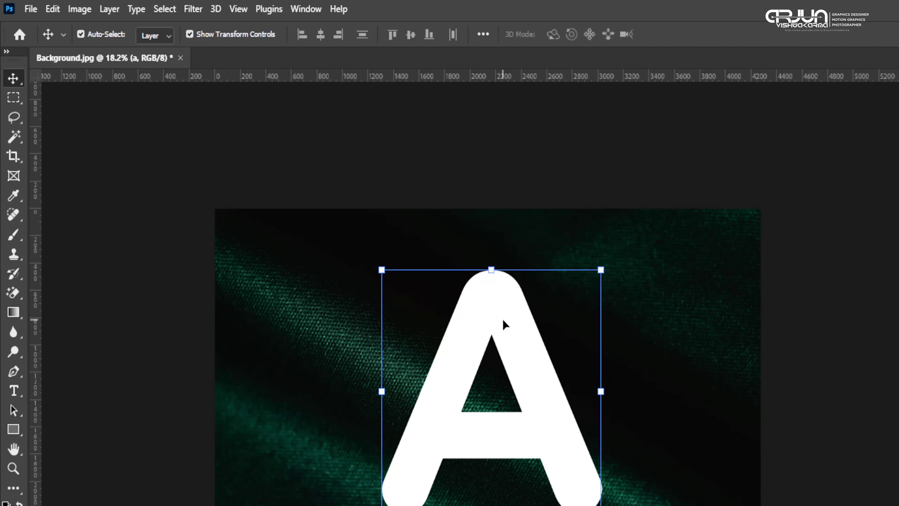
pyautogui.hotkey('ctrl', 'a')
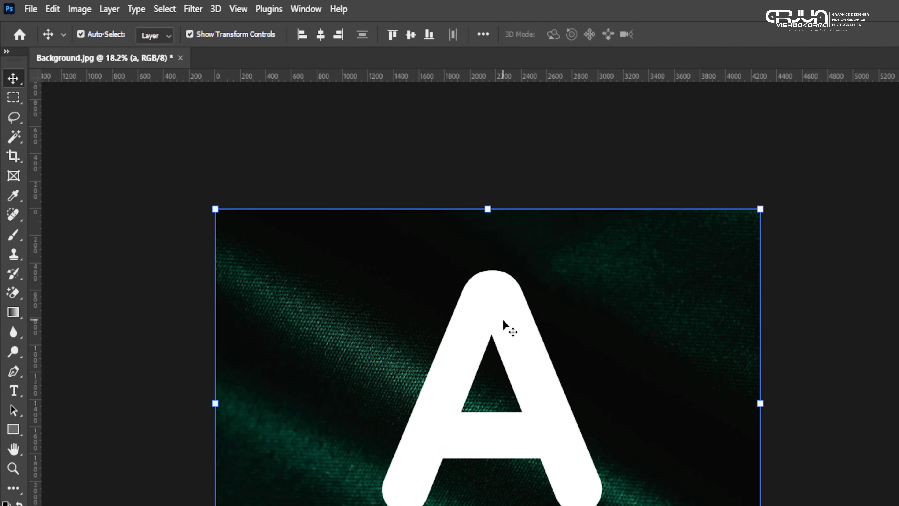
pyautogui.click(410, 35)
pyautogui.click(568, 161)
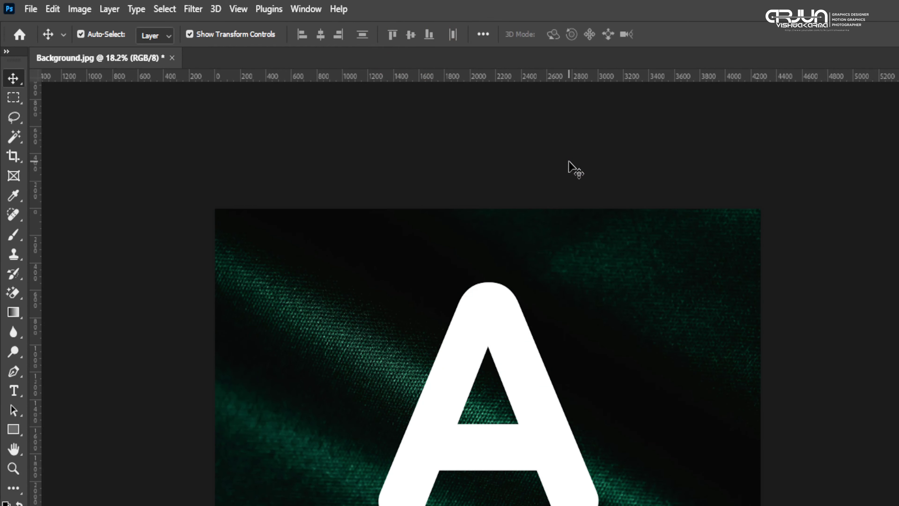
pyautogui.click(532, 390)
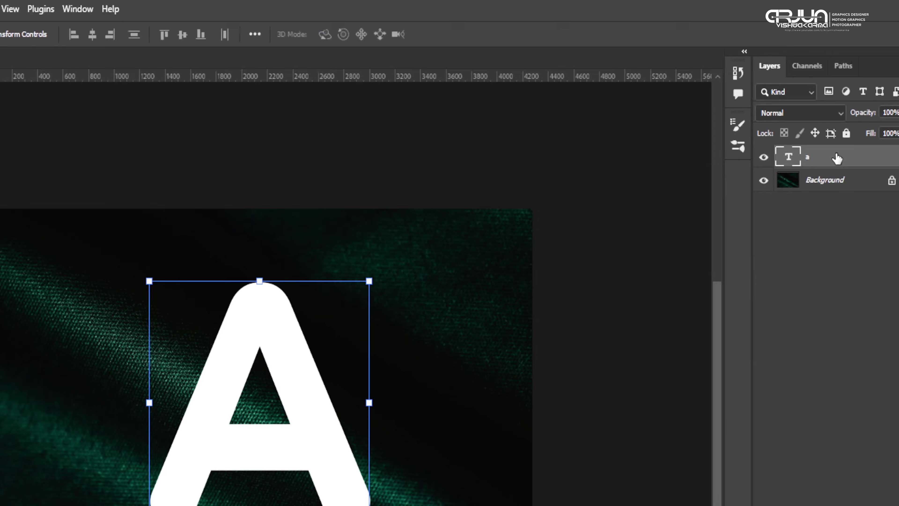
# - Create a work path from the A outline, add empty Layer 1, and hide the text layer
pyautogui.rightClick(772, 154)
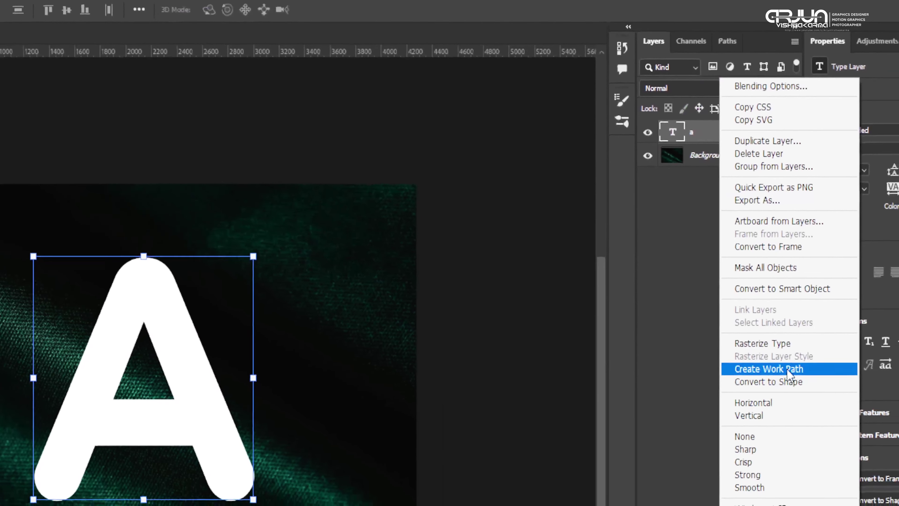
pyautogui.click(776, 365)
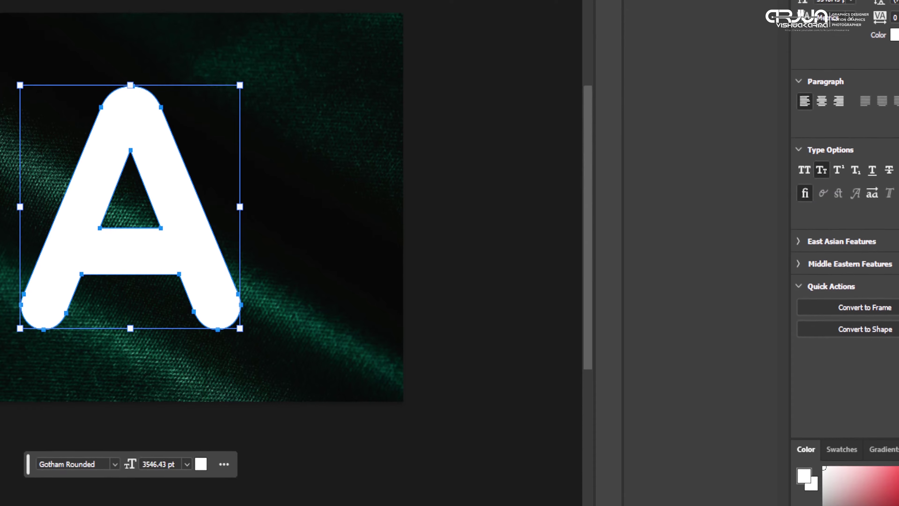
pyautogui.click(754, 85)
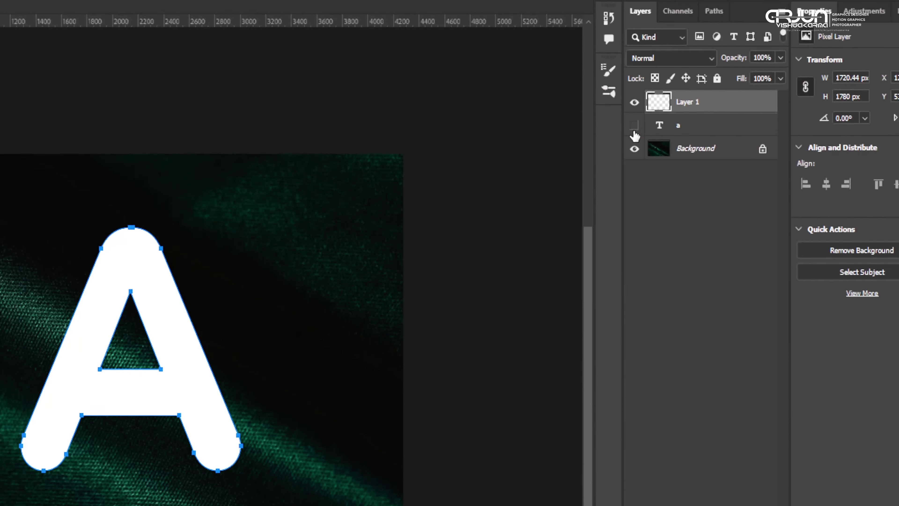
pyautogui.click(634, 147)
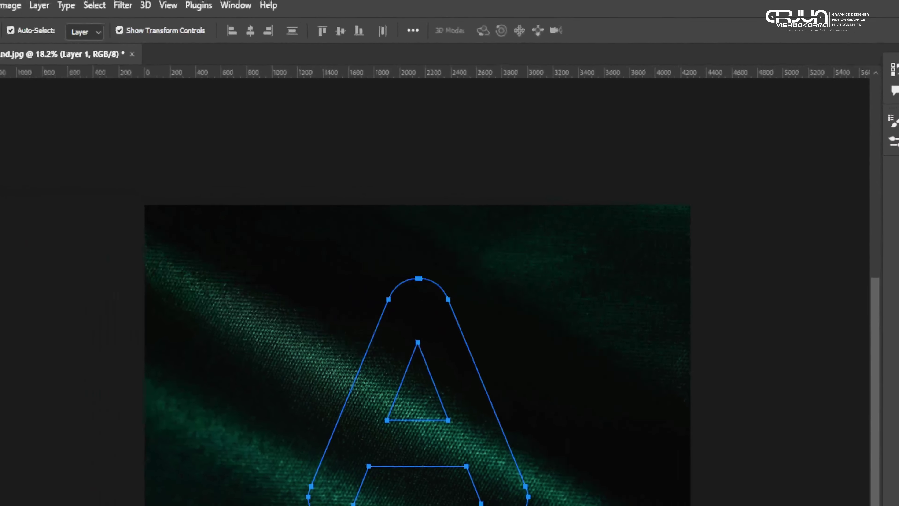
pyautogui.click(3, 238)
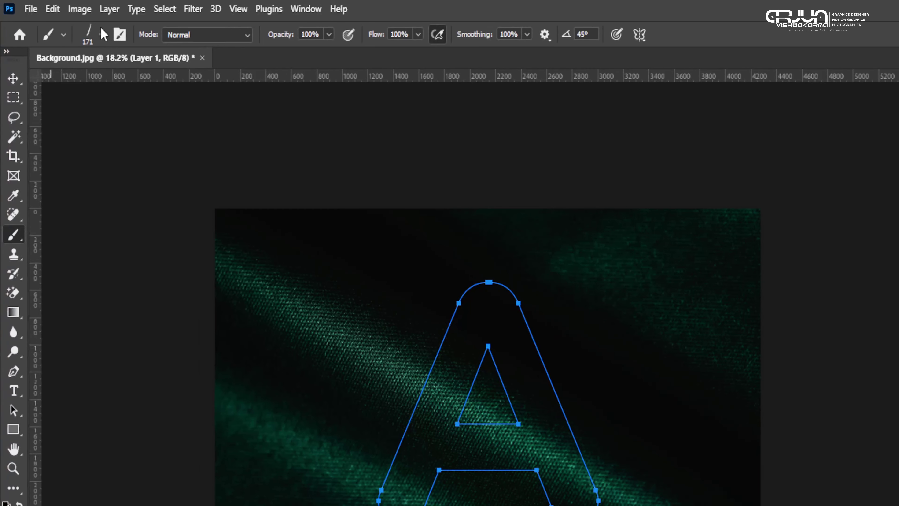
# - Choose the Feathertine2 brush from FurBrushSampler at 200 px size
pyautogui.click(102, 34)
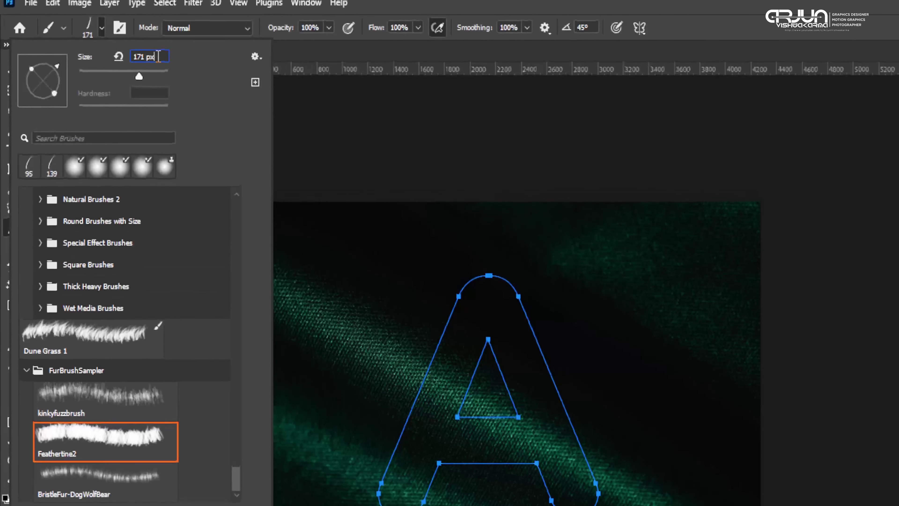
pyautogui.click(143, 65)
pyautogui.write('200')
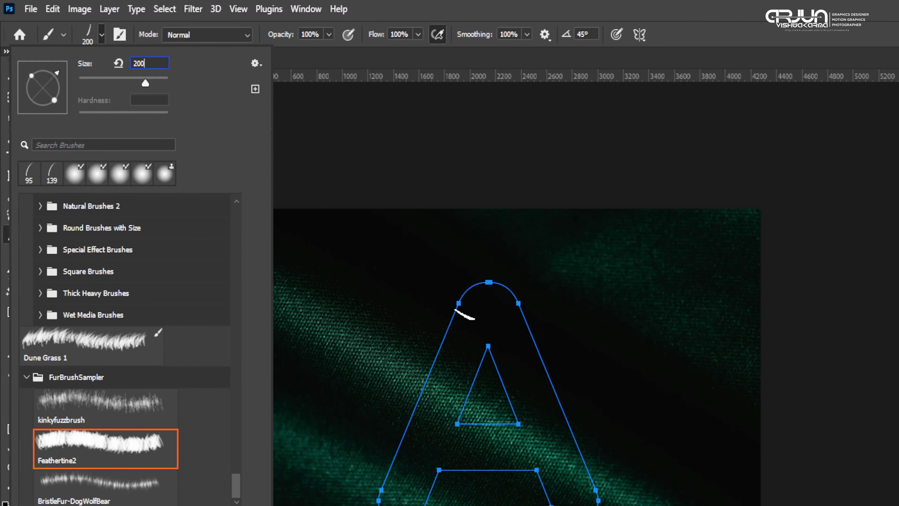
pyautogui.press('Return')
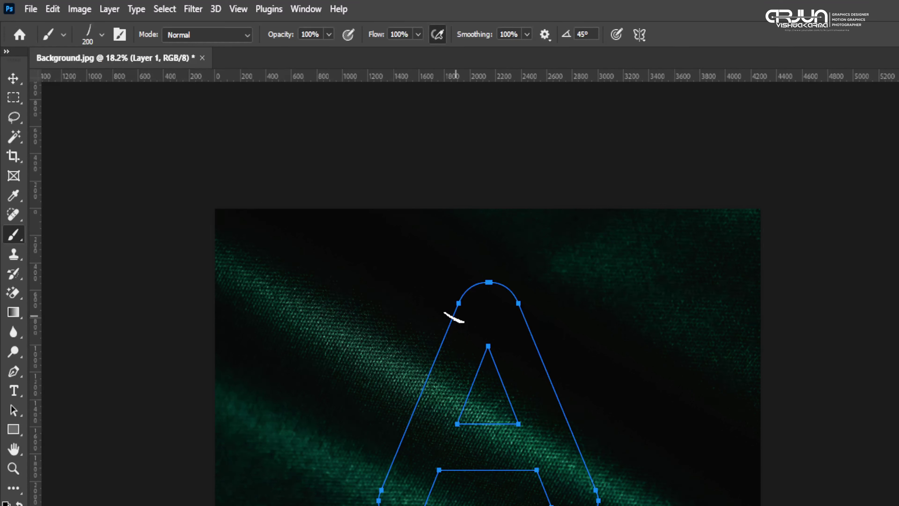
# - Stroke the A work path with the fur brush four times to build up white fur
pyautogui.press('Return')
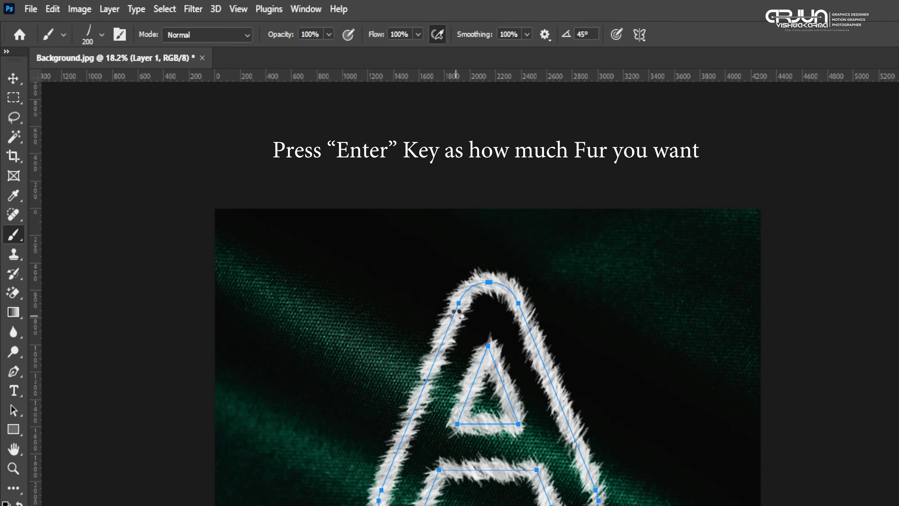
pyautogui.press('Return')
pyautogui.press('Return')
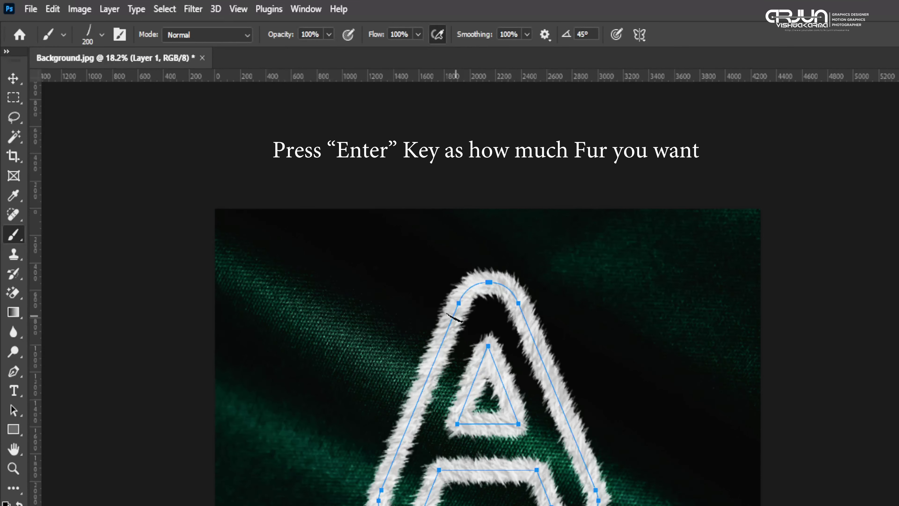
pyautogui.press('Return')
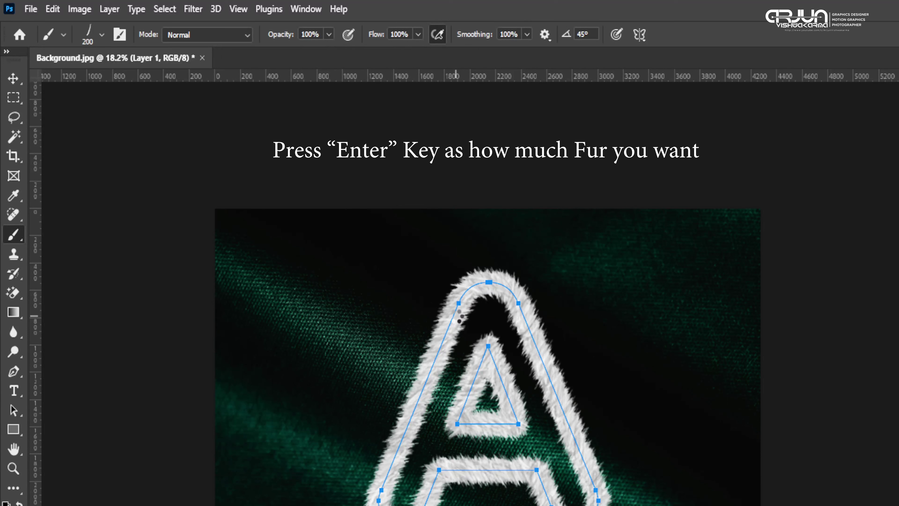
pyautogui.press('Return')
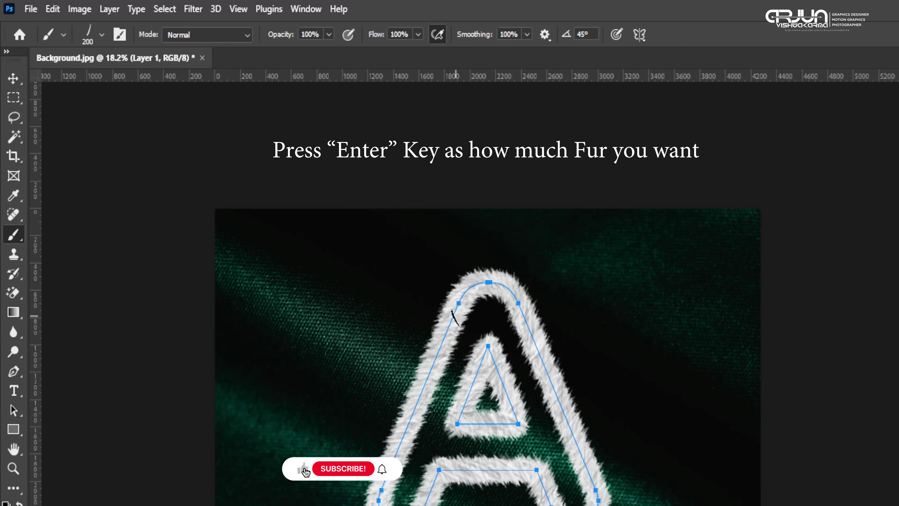
# - Delete the A work path and add a Drop Shadow effect to Layer 1
pyautogui.click(13, 79)
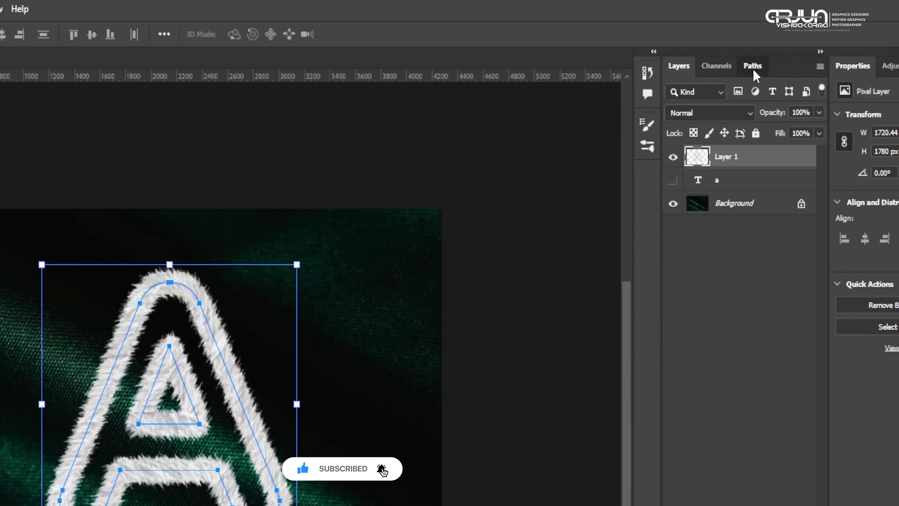
pyautogui.click(773, 65)
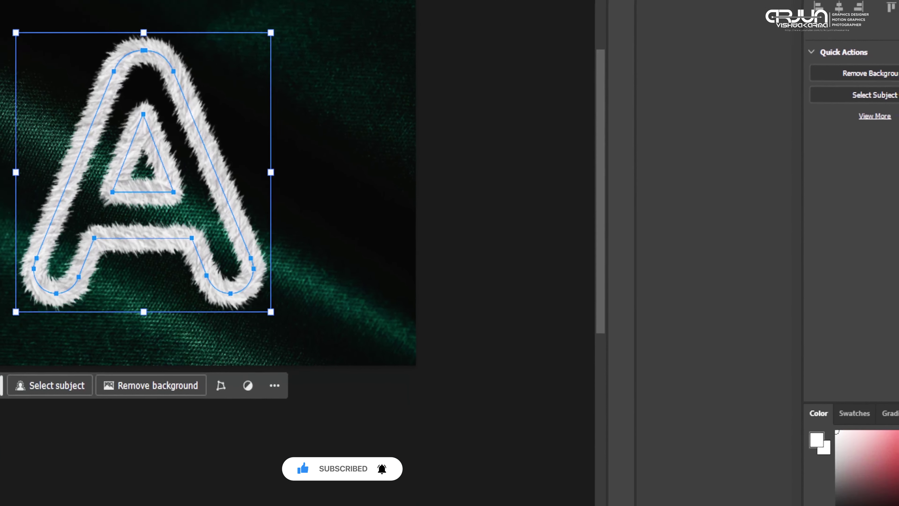
pyautogui.click(775, 499)
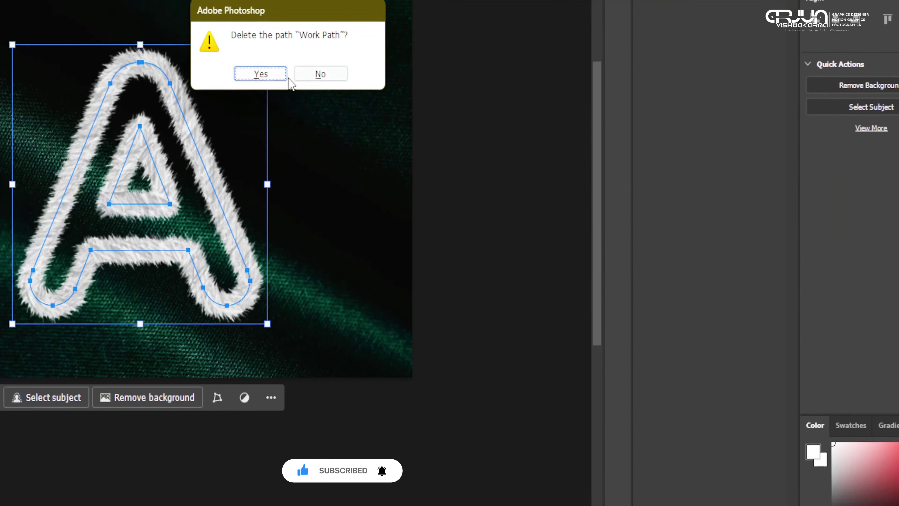
pyautogui.click(280, 28)
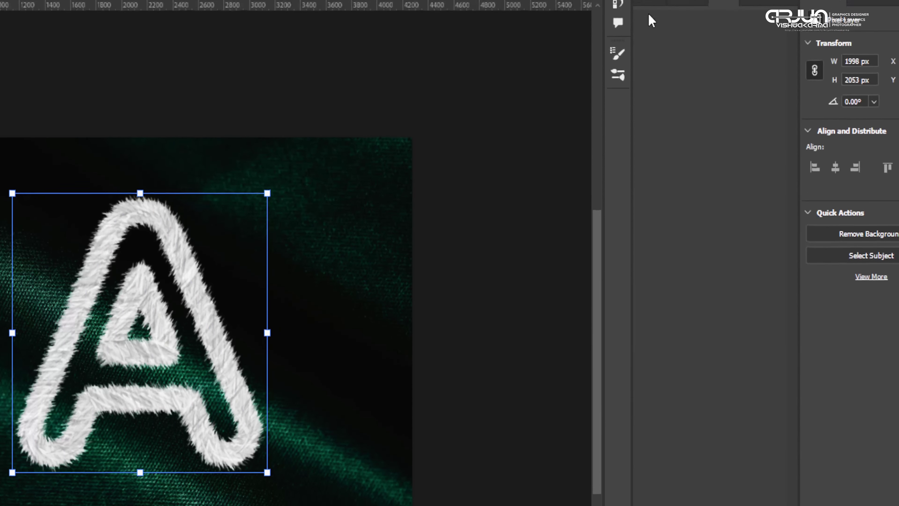
pyautogui.click(650, 65)
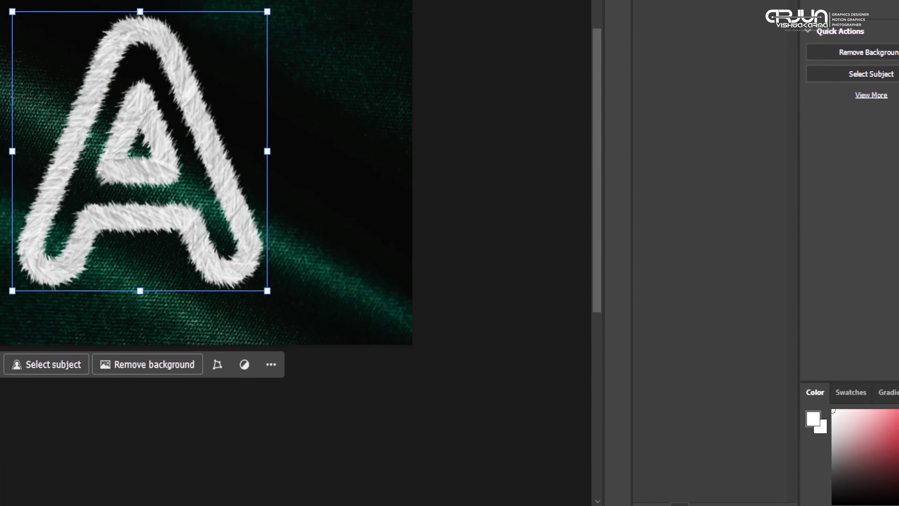
pyautogui.click(680, 495)
pyautogui.click(699, 483)
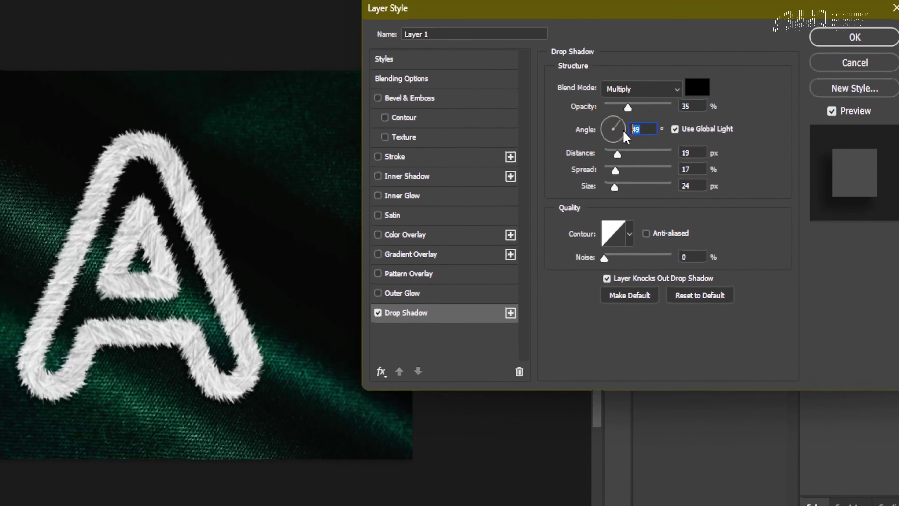
# - Give the Drop Shadow Multiply 35%, 45° angle, 20 px distance, 20% spread and 30 px size
pyautogui.write('45')
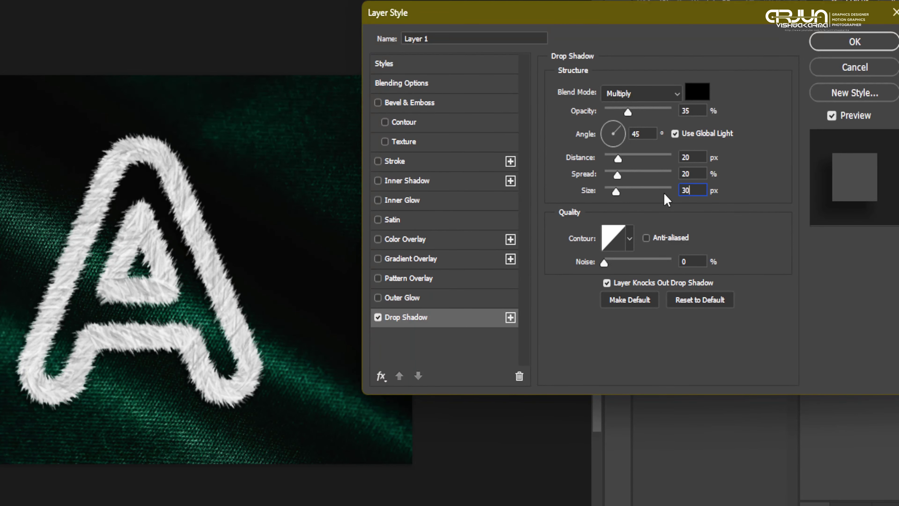
pyautogui.click(423, 188)
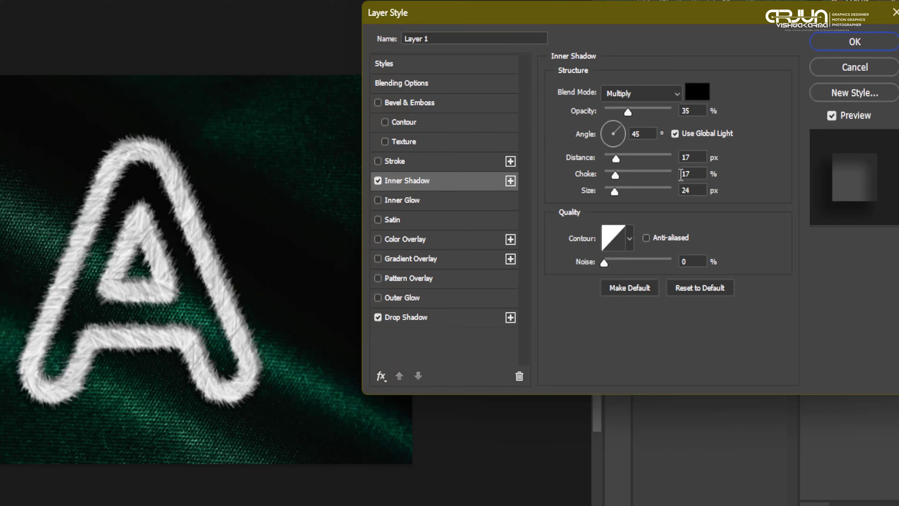
# - Give the Inner Shadow 10 px distance, choke and size, 23% opacity and 135° angle
pyautogui.write('10')
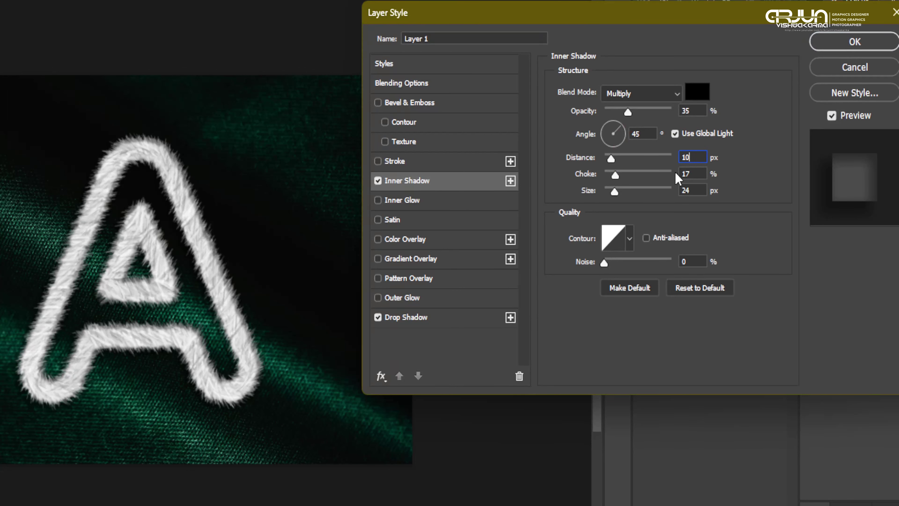
pyautogui.write('1010')
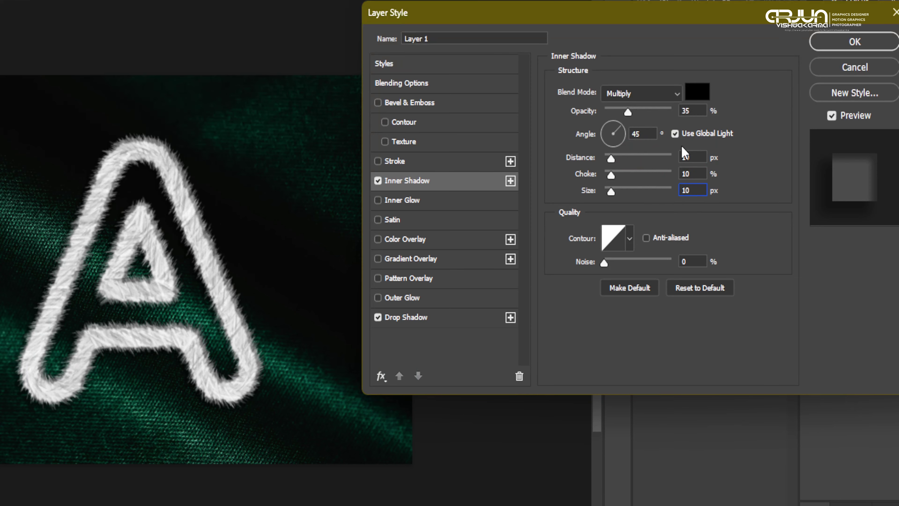
pyautogui.moveTo(627, 137)
pyautogui.mouseDown()
pyautogui.moveTo(611, 138)
pyautogui.moveTo(620, 144)
pyautogui.mouseUp()
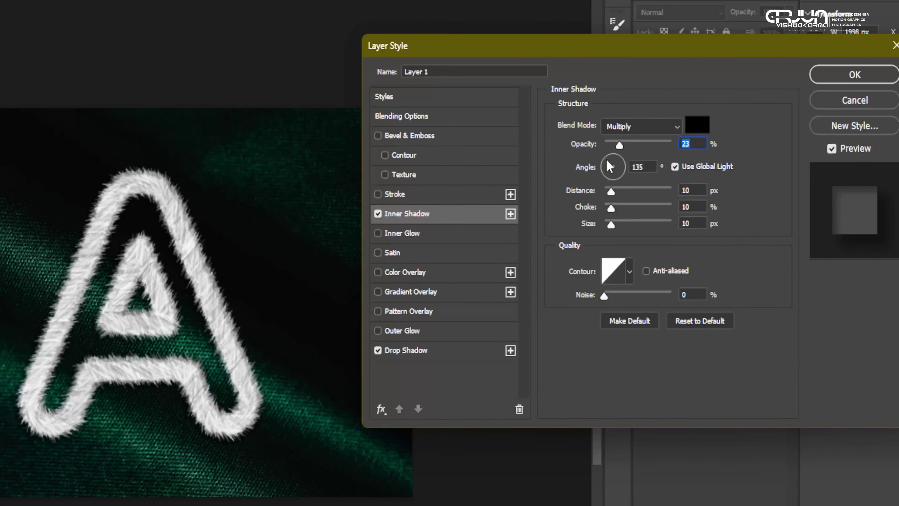
pyautogui.press('Tab')
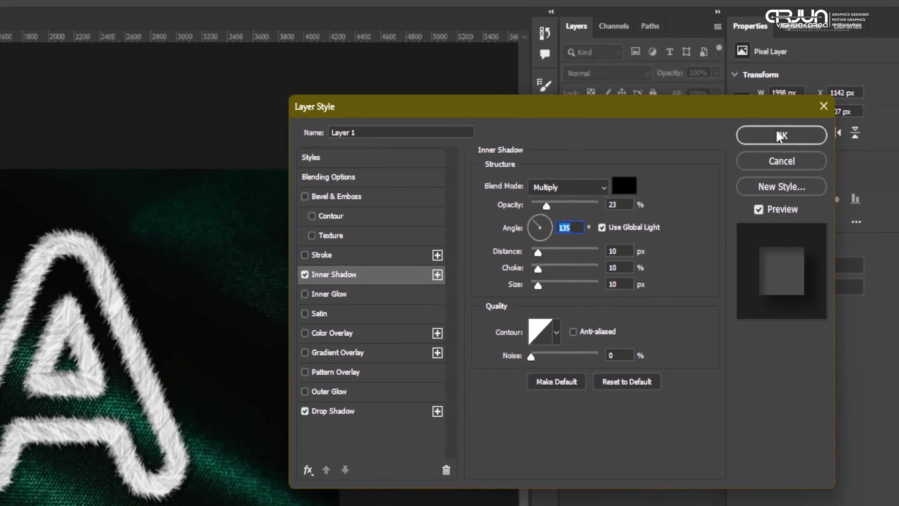
pyautogui.click(777, 141)
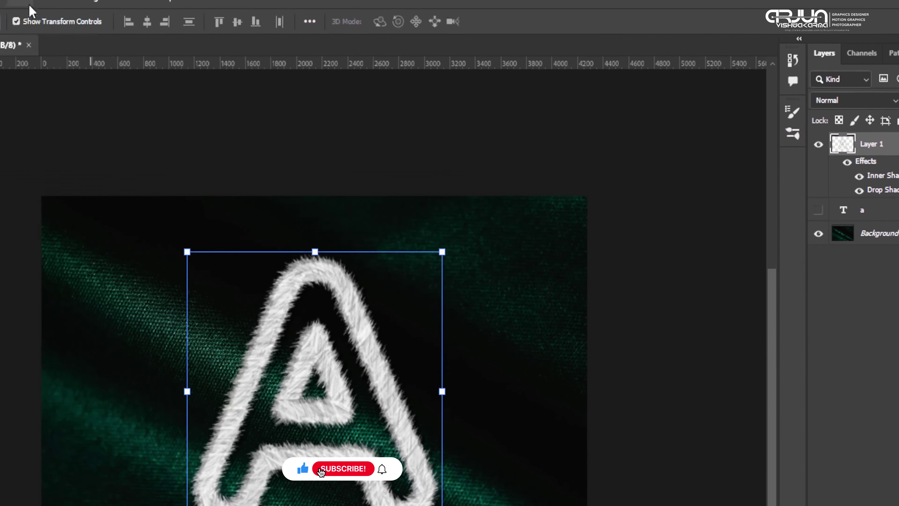
# - Displace the fur A at 200 horizontal and vertical scale using the Displacement.psd map
pyautogui.click(25, 1)
pyautogui.moveTo(137, 231)
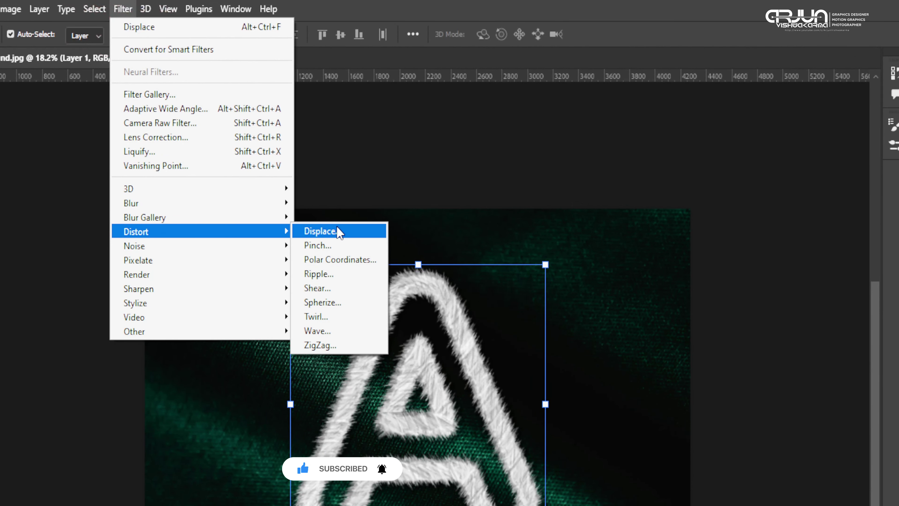
pyautogui.click(338, 232)
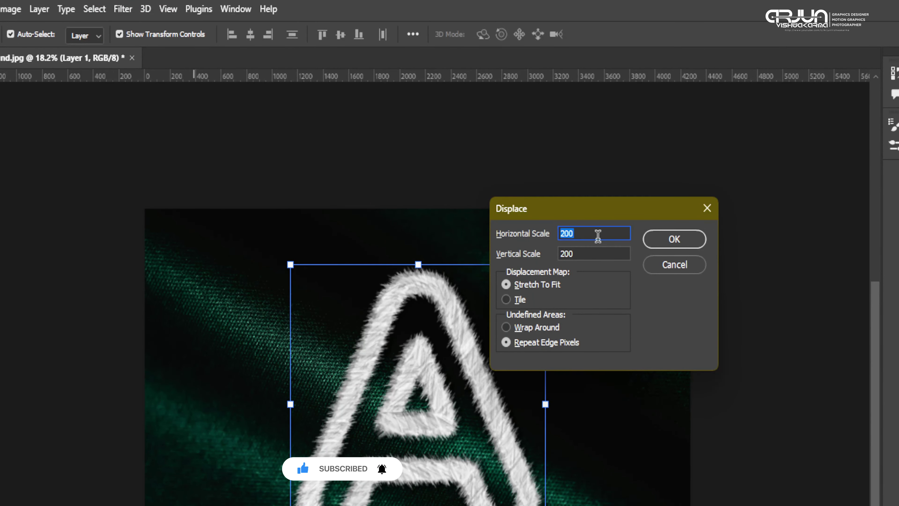
pyautogui.click(678, 248)
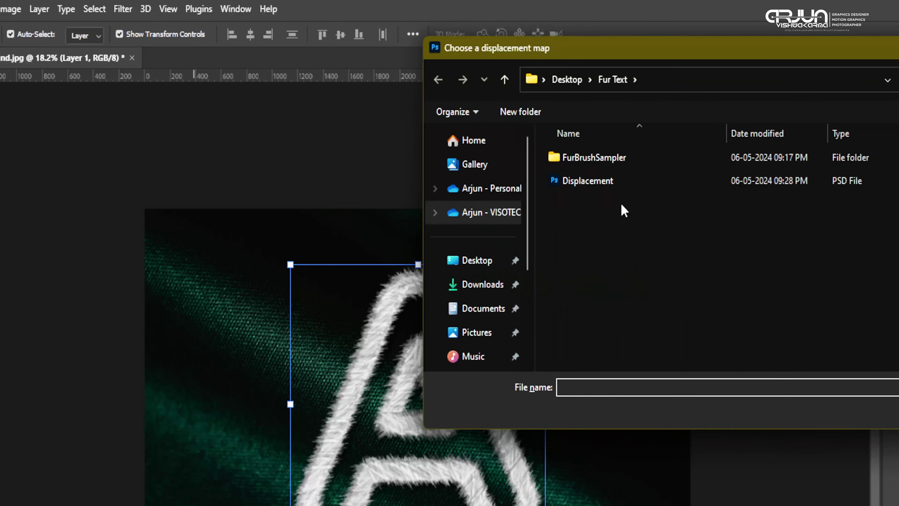
pyautogui.doubleClick(594, 181)
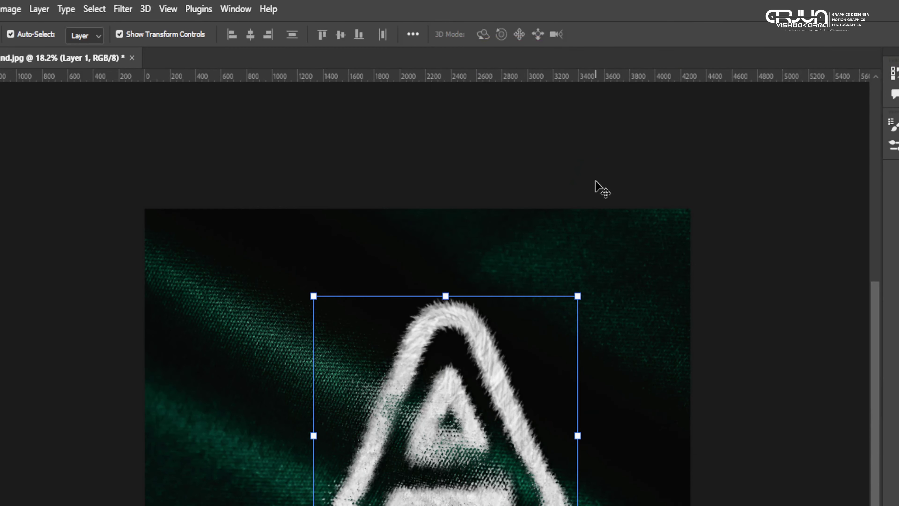
pyautogui.moveTo(492, 367); pyautogui.dragTo(456, 343)
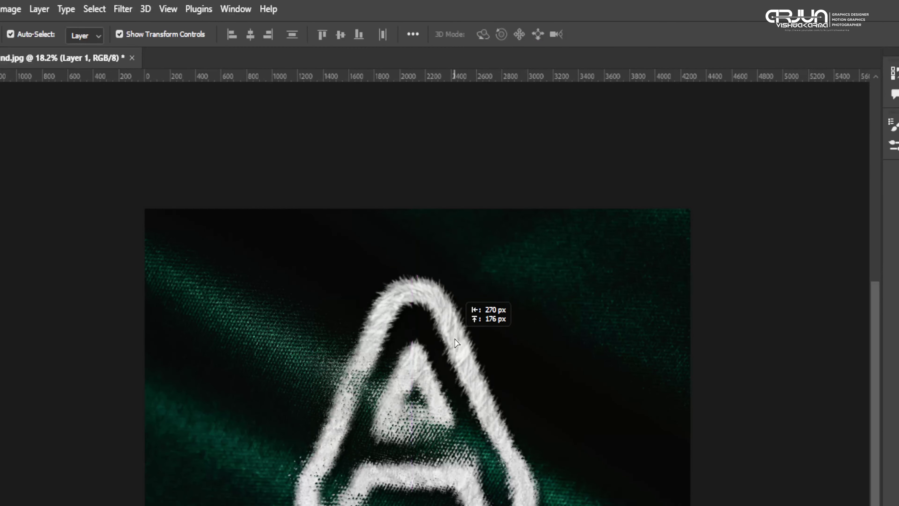
pyautogui.hotkey('ctrl', 'z')
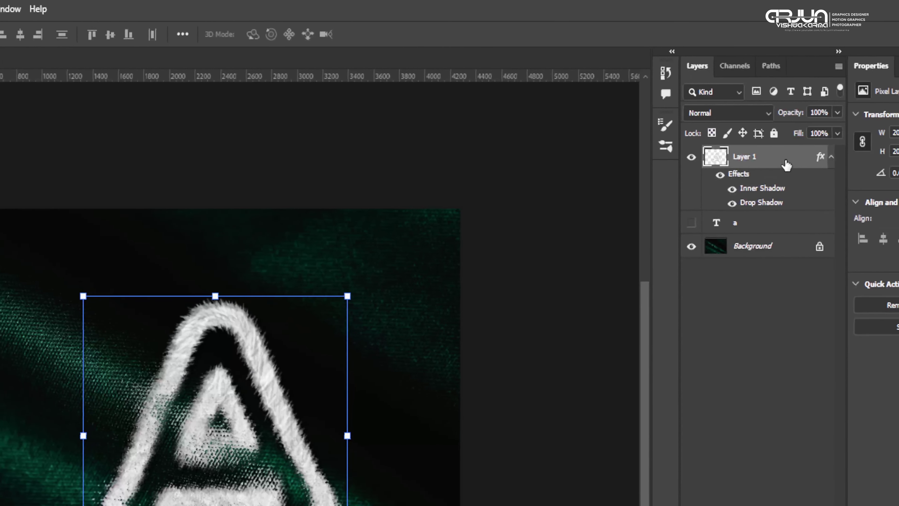
# - Split Layer 1's Underlying Layer Blend If to 0/26 and 189/255, with Lighter Color mode
pyautogui.rightClick(777, 162)
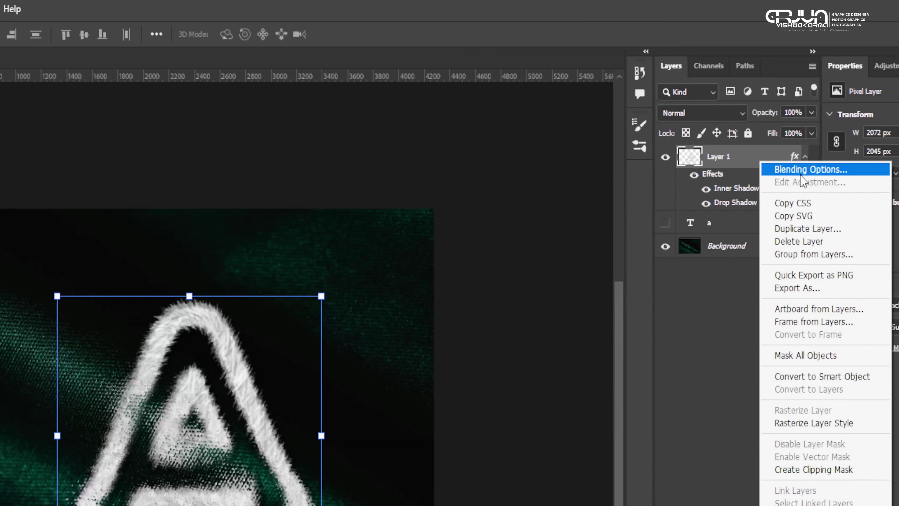
pyautogui.click(814, 170)
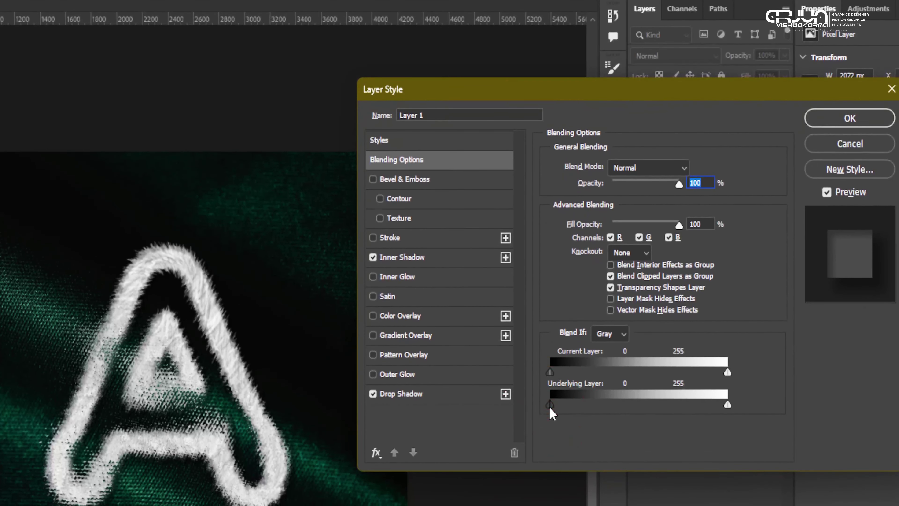
pyautogui.moveTo(549, 407); pyautogui.dragTo(562, 413)
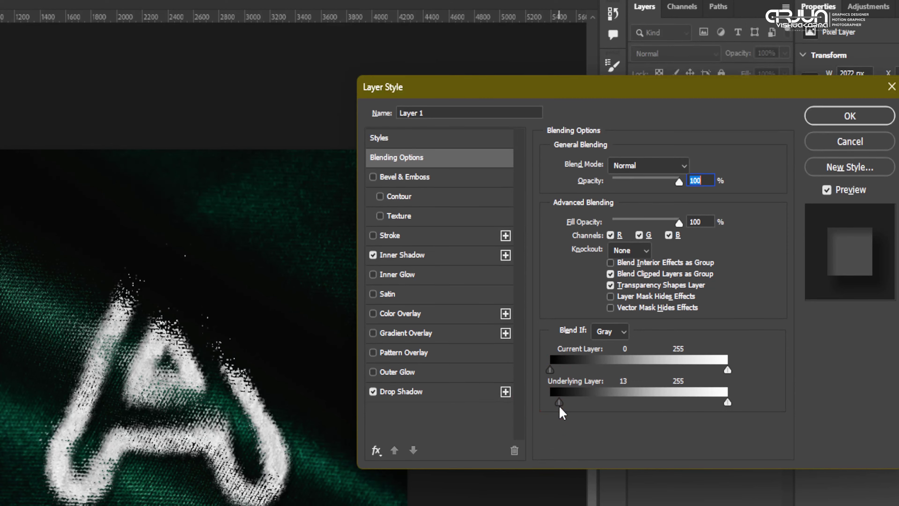
pyautogui.moveTo(563, 404)
pyautogui.mouseDown()
pyautogui.moveTo(580, 404)
pyautogui.moveTo(547, 409)
pyautogui.mouseUp()
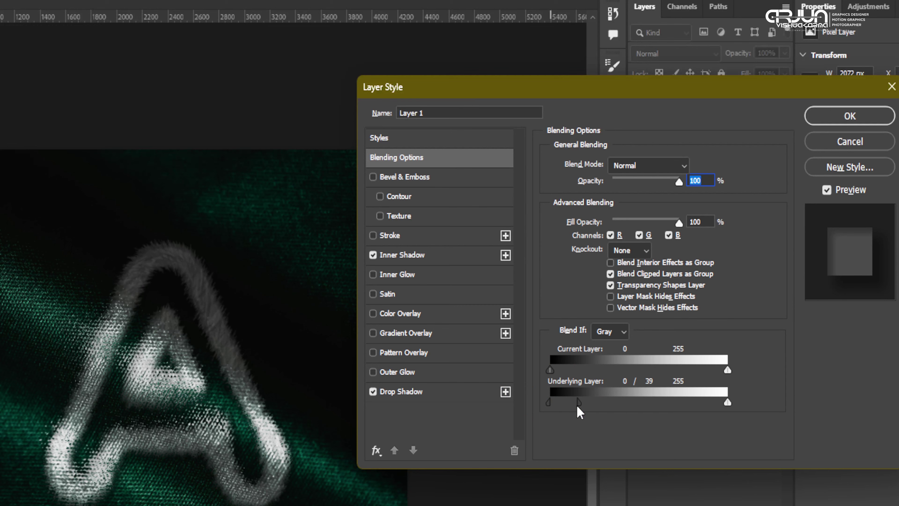
pyautogui.moveTo(578, 412); pyautogui.dragTo(571, 413)
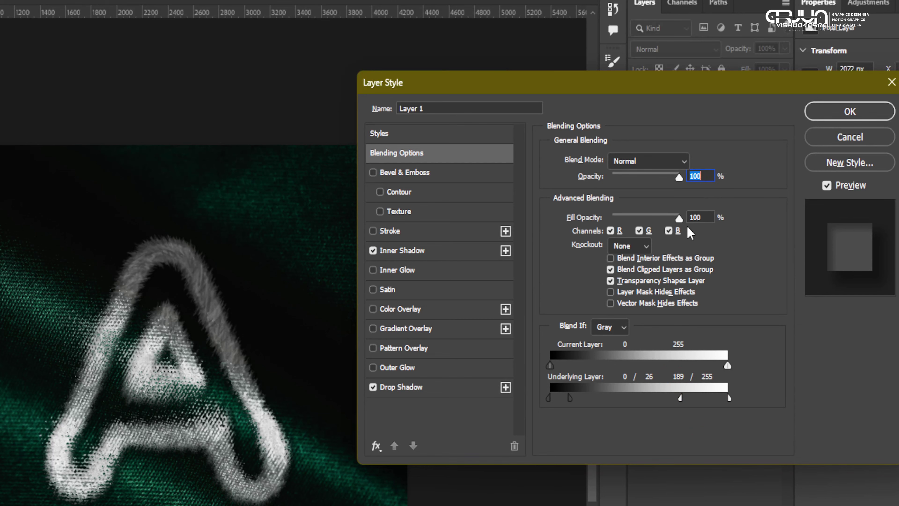
pyautogui.click(665, 162)
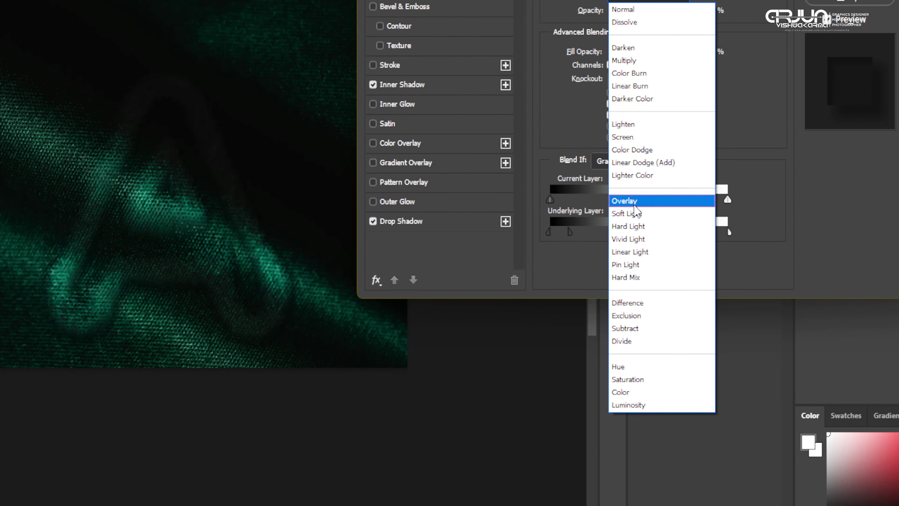
pyautogui.click(641, 175)
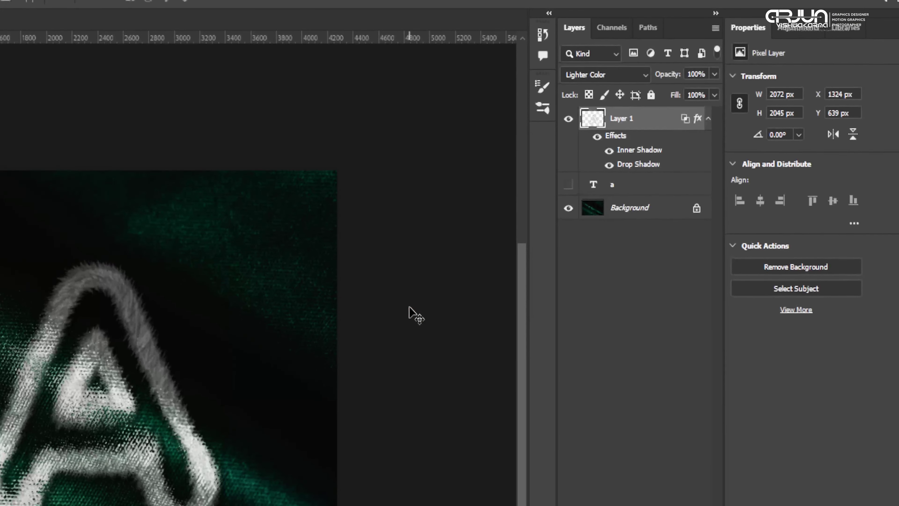
pyautogui.click(275, 372)
pyautogui.scroll(5, 234, 372)
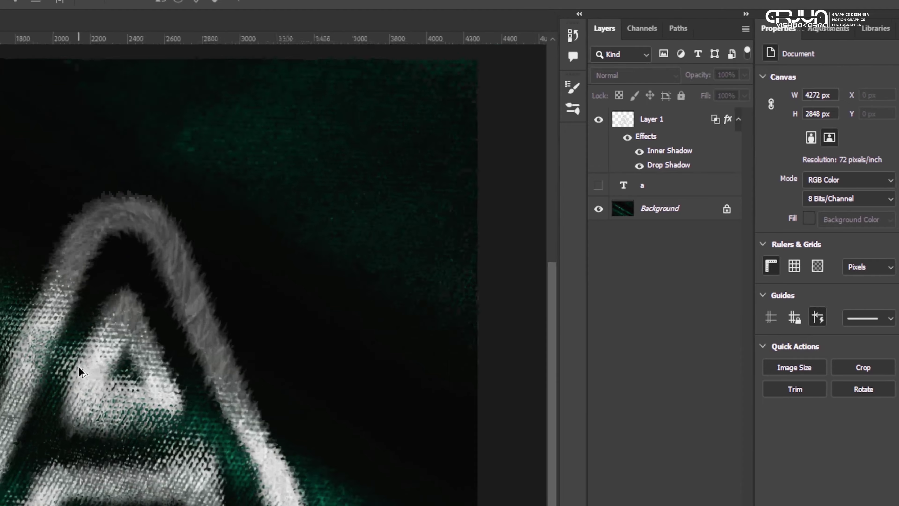
pyautogui.scroll(3, 211, 216)
pyautogui.scroll(-2, 211, 216)
pyautogui.scroll(-1, 183, 304)
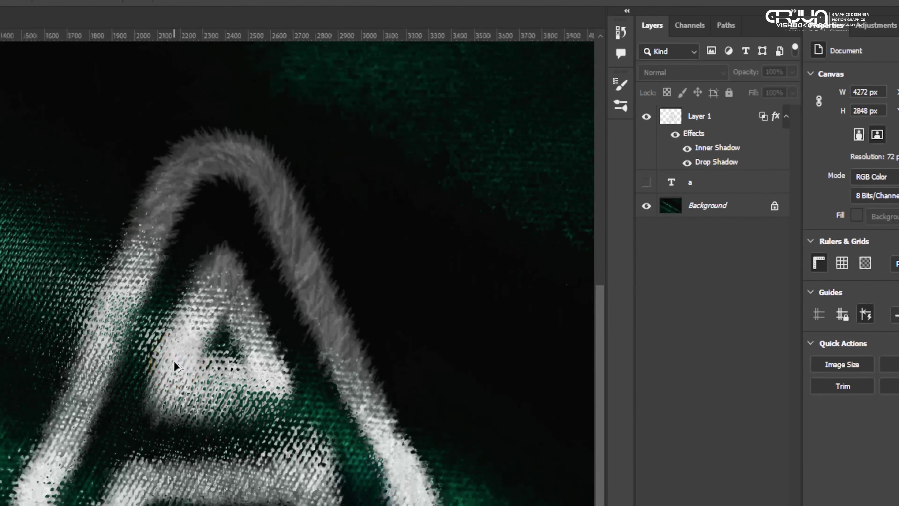
pyautogui.scroll(-1, 173, 361)
pyautogui.scroll(-1, 173, 361)
pyautogui.moveTo(205, 320); pyautogui.dragTo(206, 357)
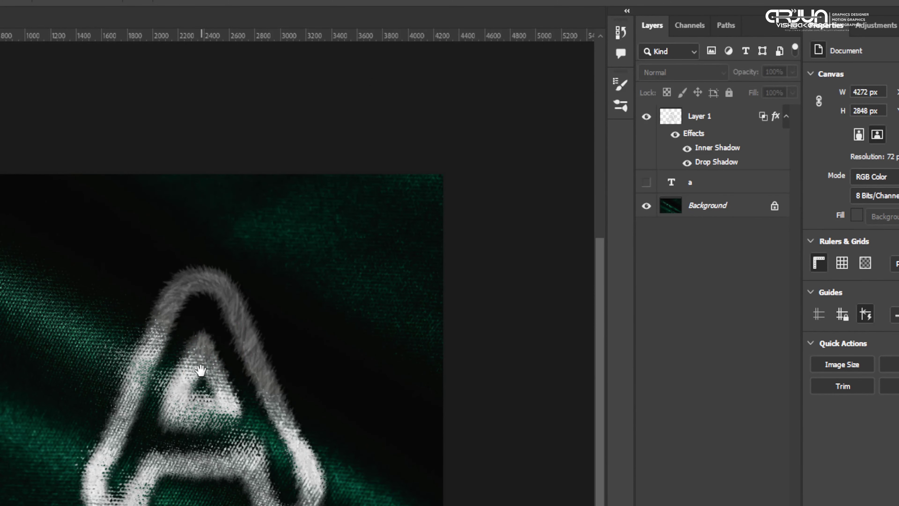
pyautogui.click(179, 375)
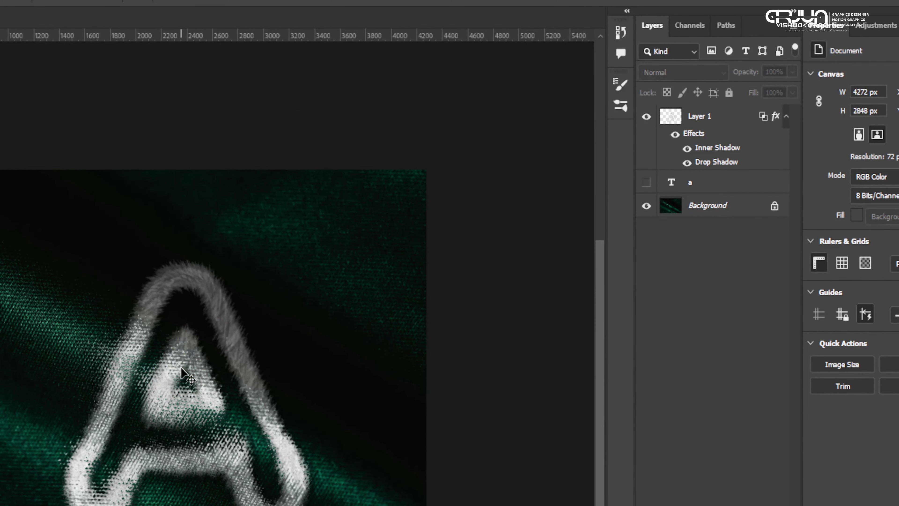